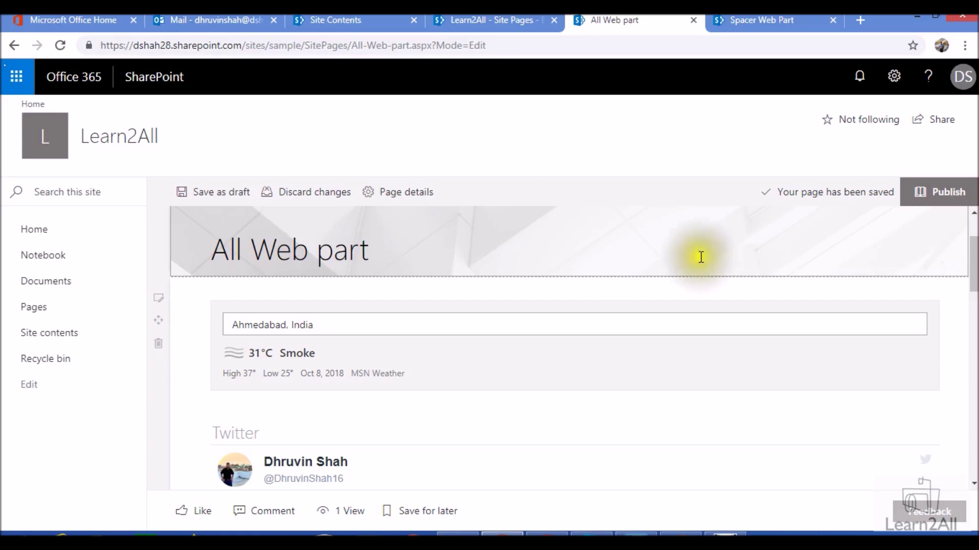
Select the title banner, weather, Twitter and Properties web parts in turn to review the layout.
left_click(512, 267)
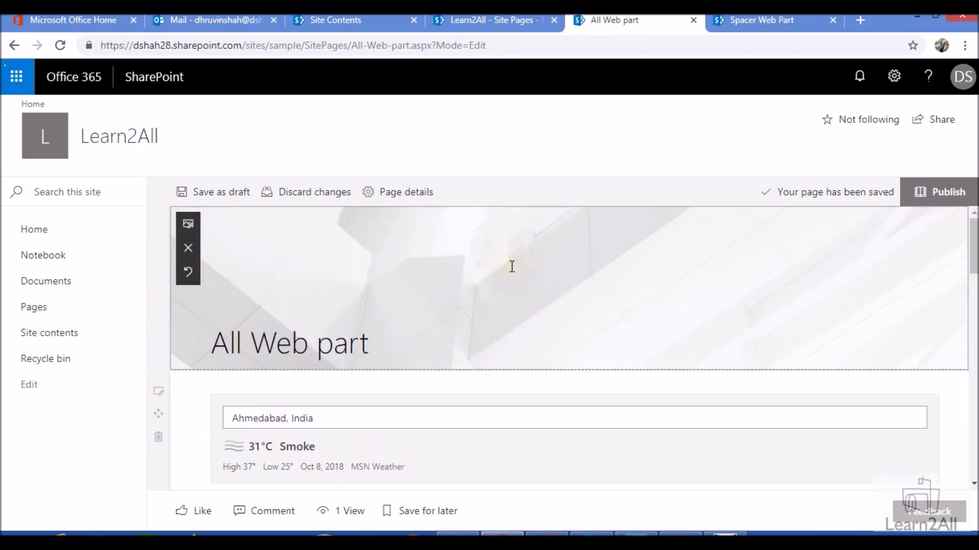
scroll(512, 266, "down", 2)
scroll(512, 267, "down", 2)
left_click(479, 266)
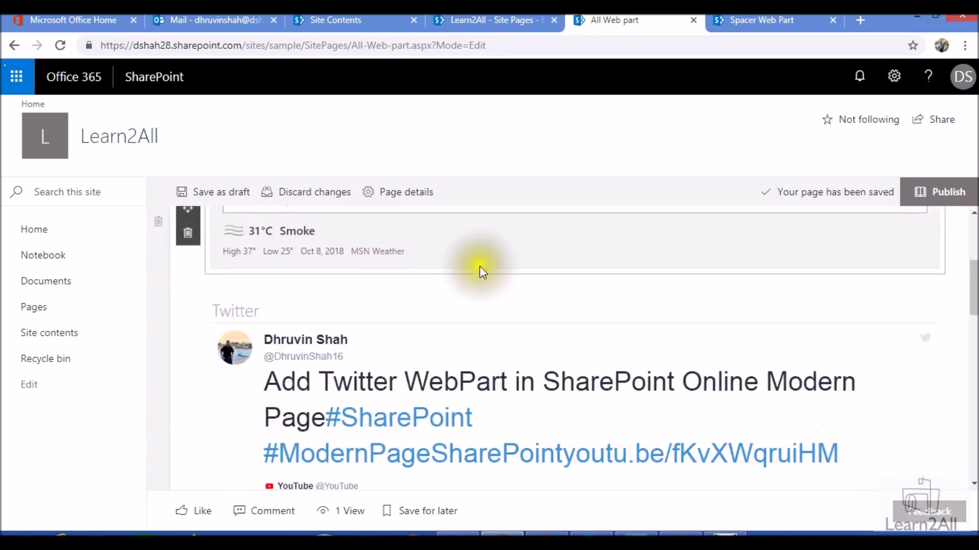
scroll(446, 249, "down", 2)
left_click(446, 256)
scroll(318, 296, "down", 5)
scroll(318, 296, "down", 6)
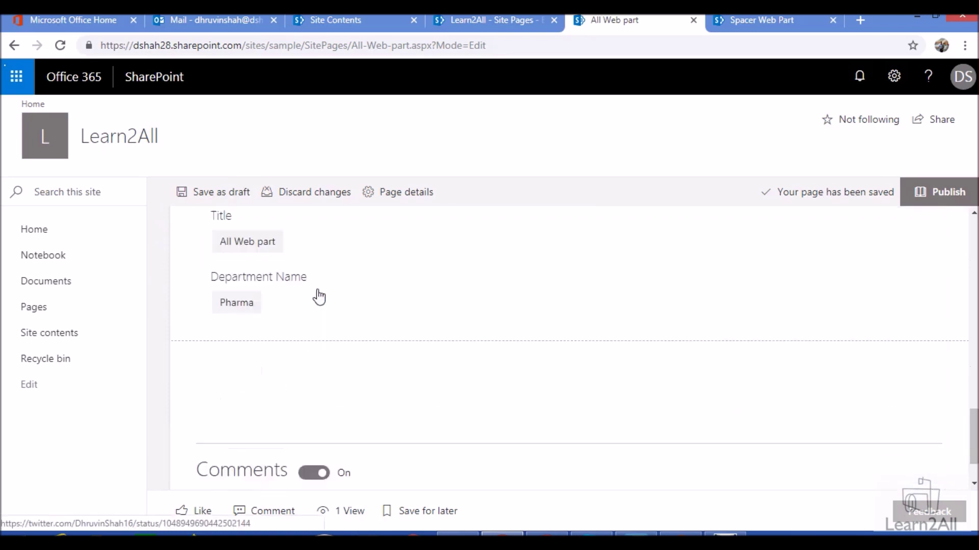
scroll(319, 294, "up", 3)
left_click(319, 295)
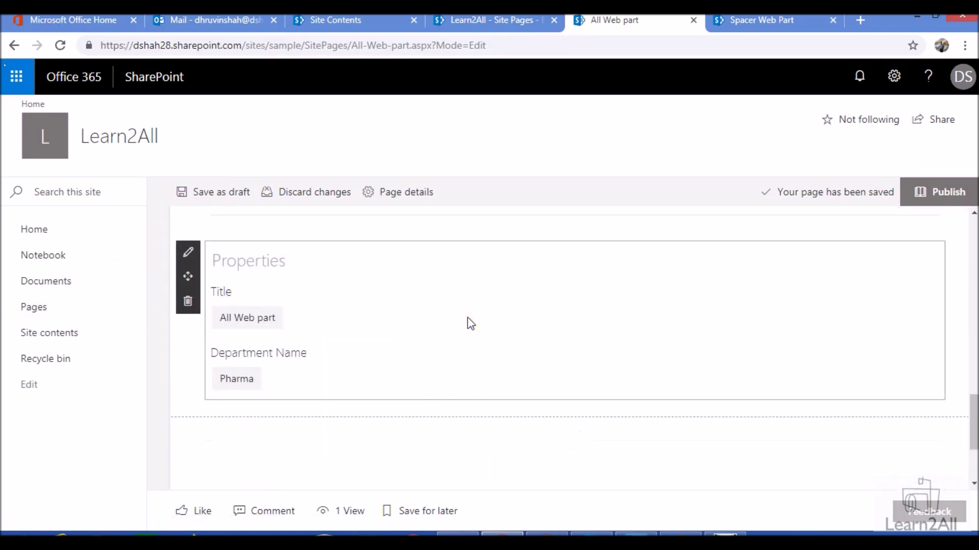
scroll(467, 319, "up", 10)
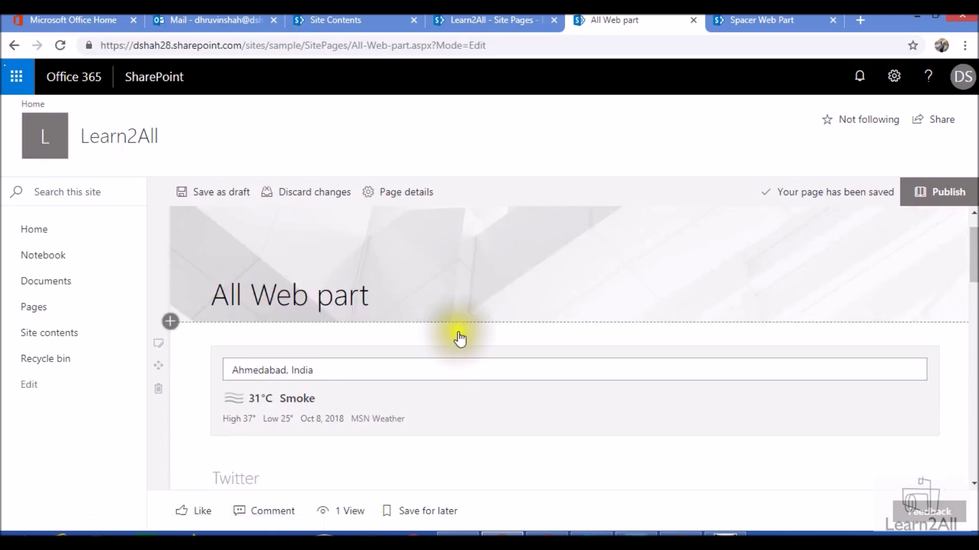
left_click(246, 393)
scroll(292, 465, "down", 1)
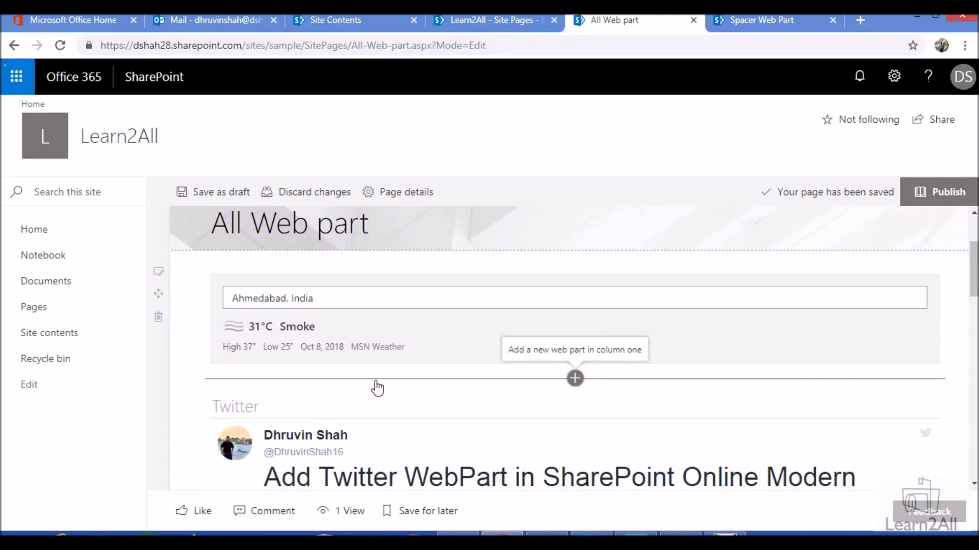
Insert a Spacer web part above Twitter via a 'spac' search and drag it taller.
left_click(595, 431)
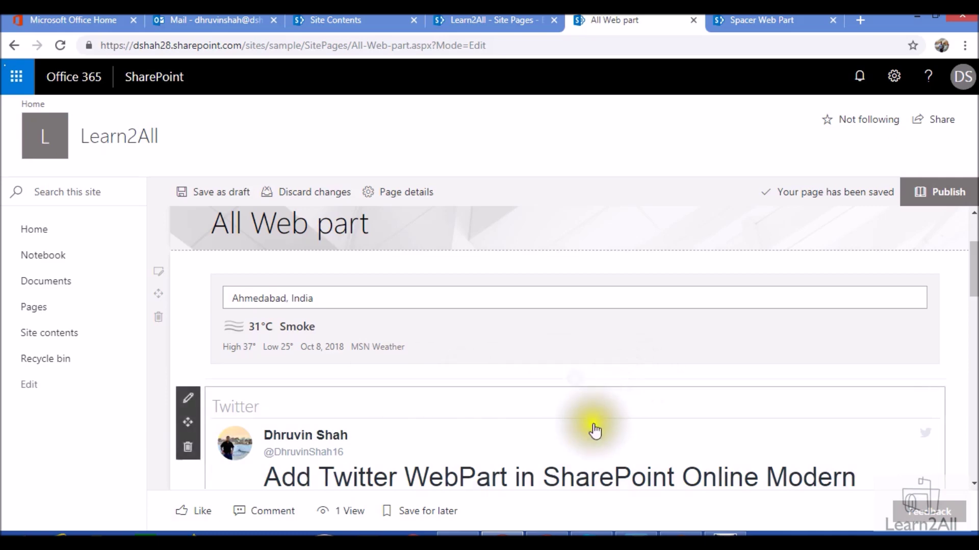
left_click(575, 380)
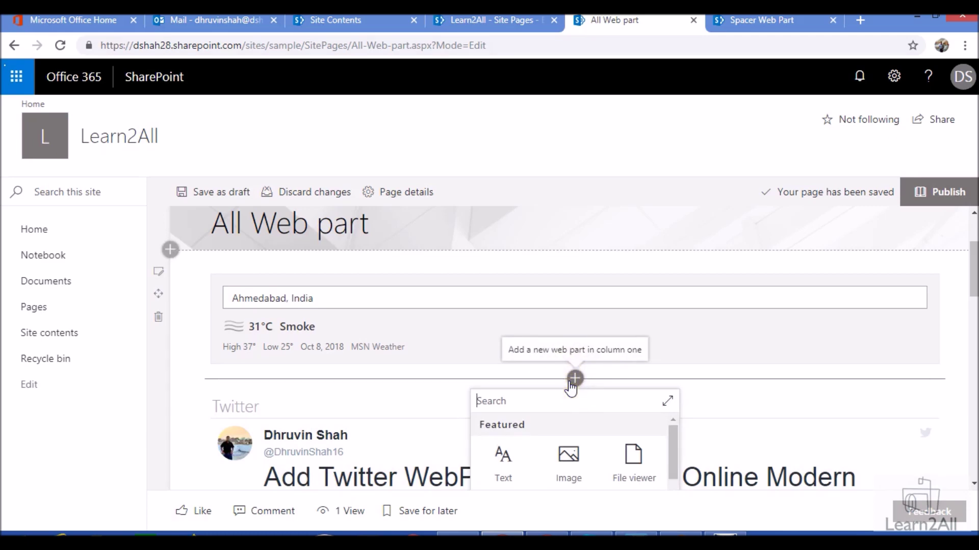
type("spac")
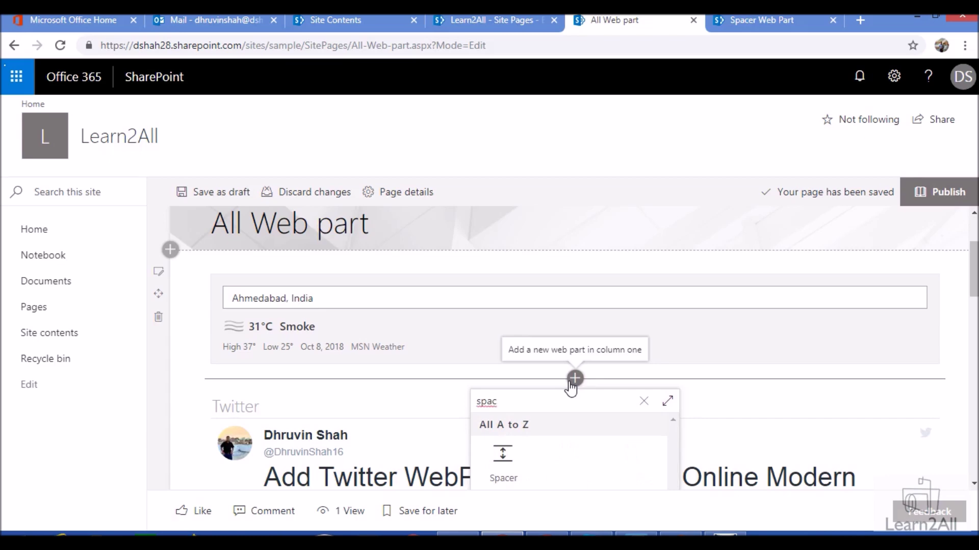
left_click(502, 458)
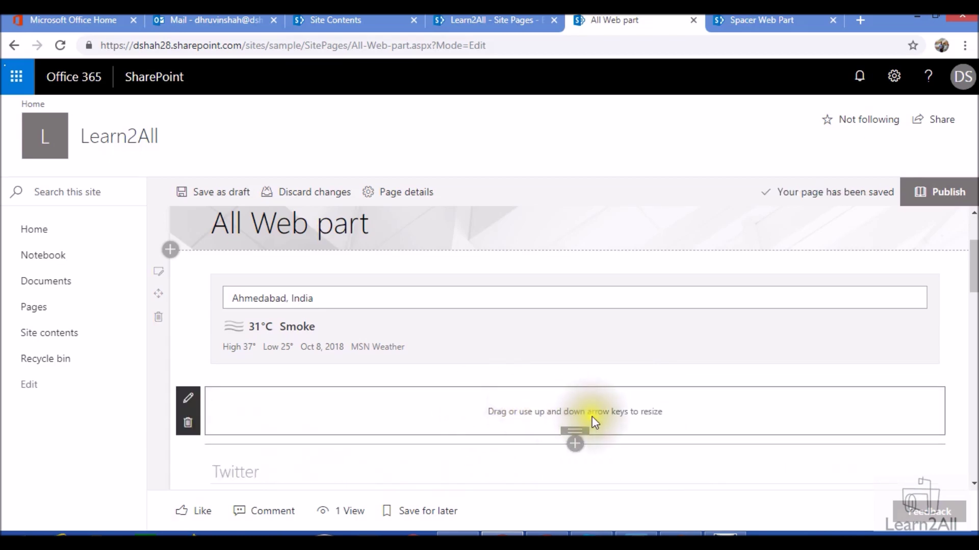
left_click_drag(571, 429, 575, 464)
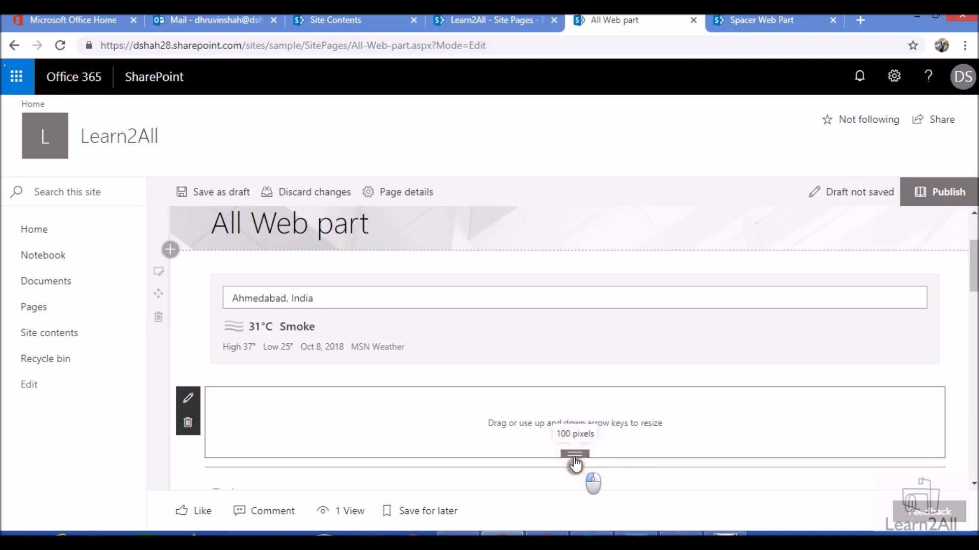
Settle the spacer height at about 100 pixels and bring up its settings.
left_click_drag(576, 464, 574, 464)
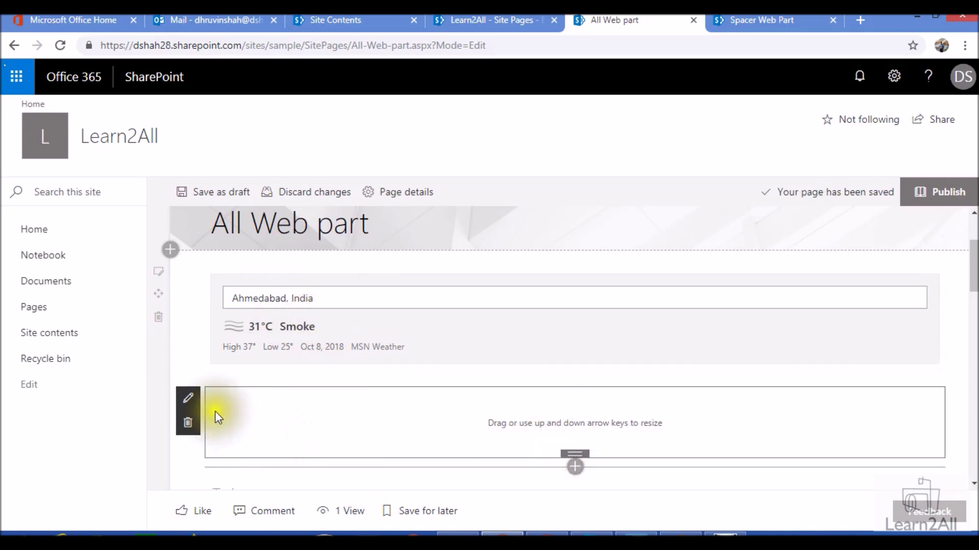
left_click(189, 401)
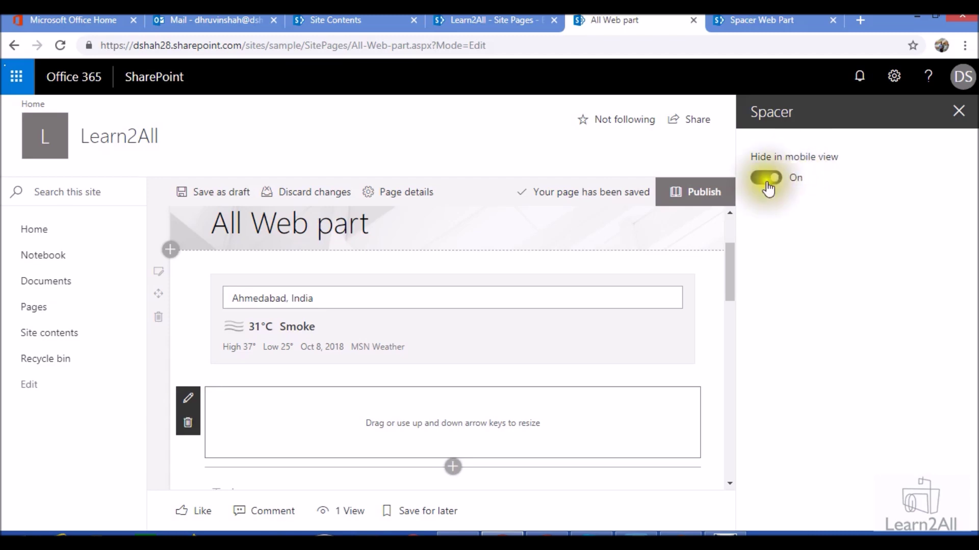
left_click(957, 112)
scroll(491, 341, "down", 3)
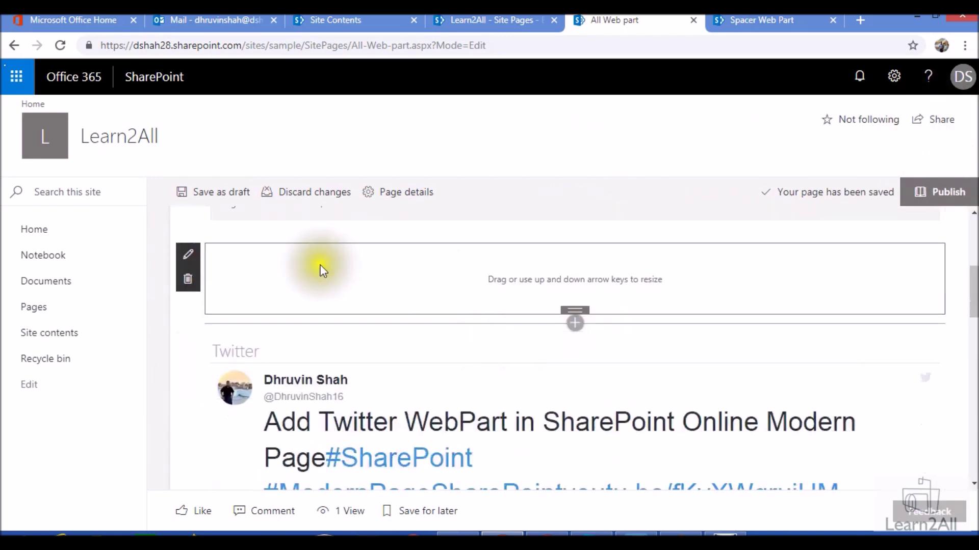
Insert a second Spacer above the Properties web part via a 'spa' search and stretch it taller.
scroll(491, 327, "down", 8)
scroll(492, 328, "down", 3)
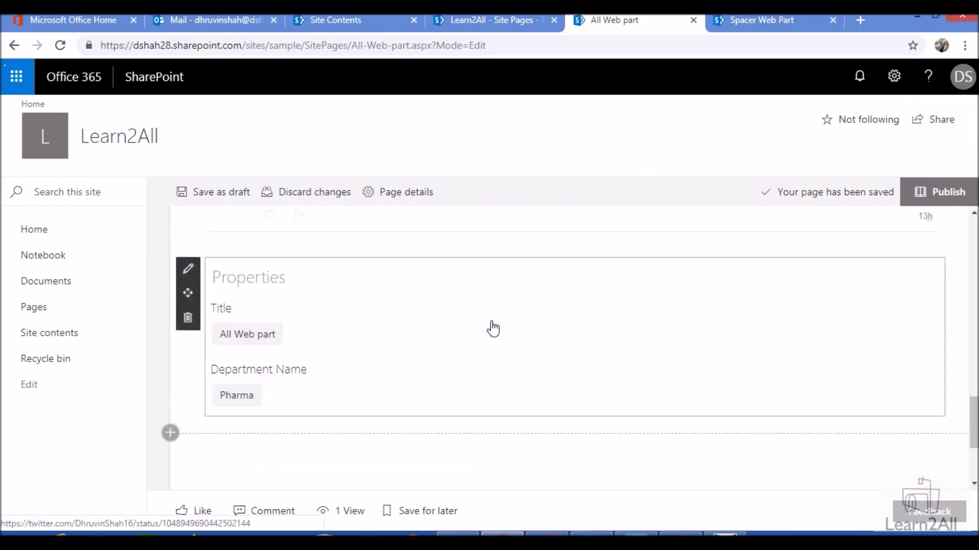
mouse_move(550, 251)
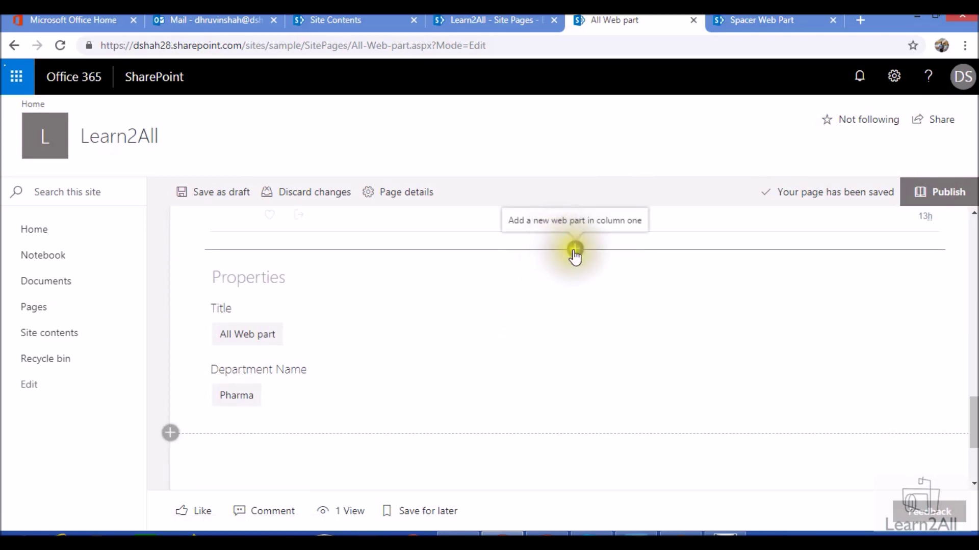
left_click(567, 250)
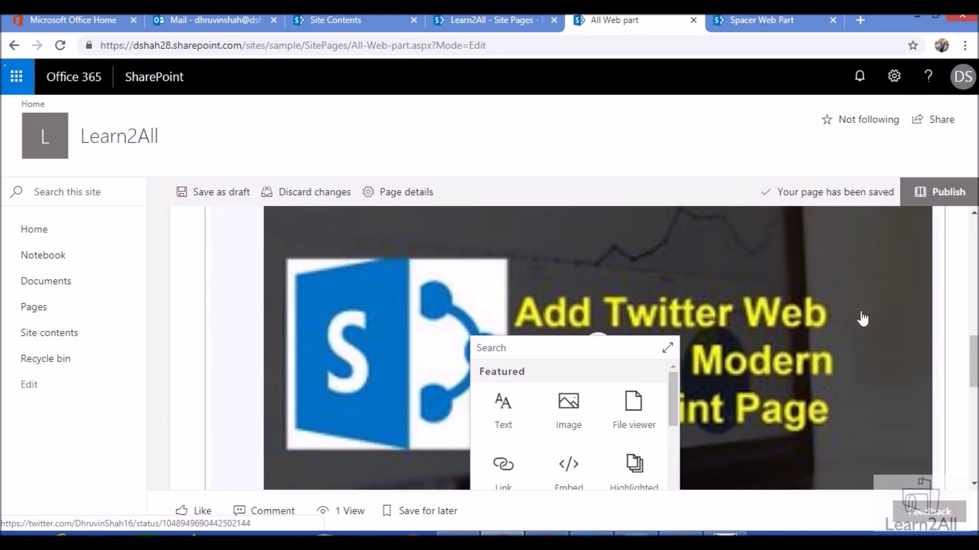
type("sap")
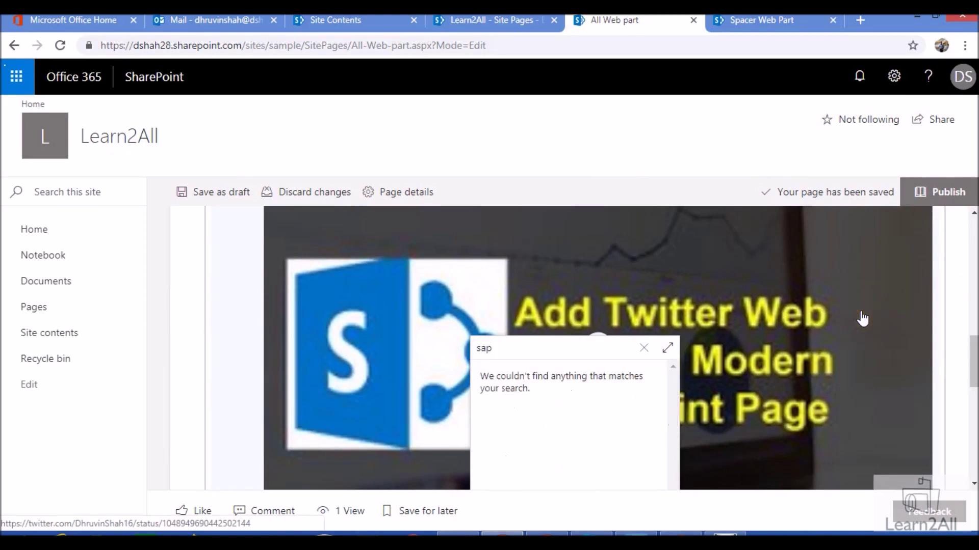
key("BackSpace")
key("BackSpace")
type("pa")
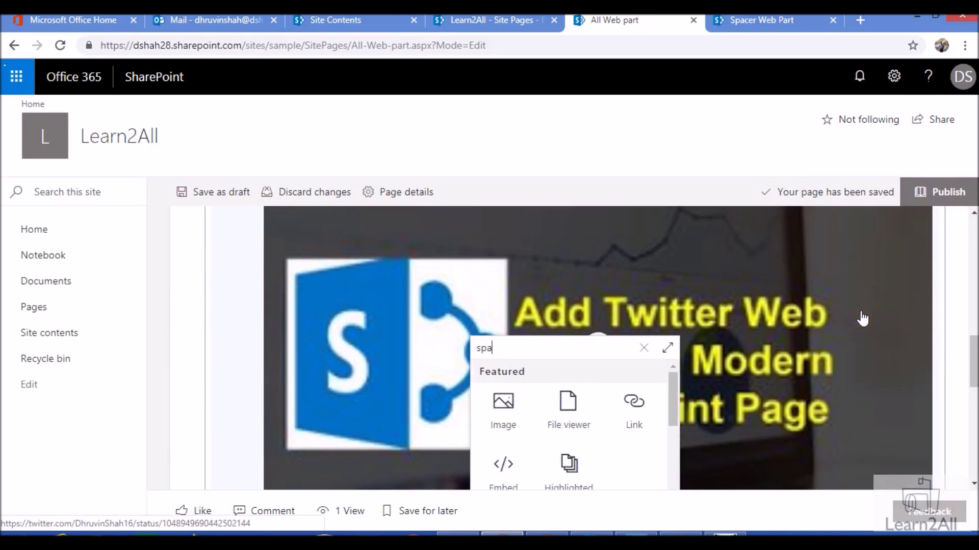
left_click(504, 402)
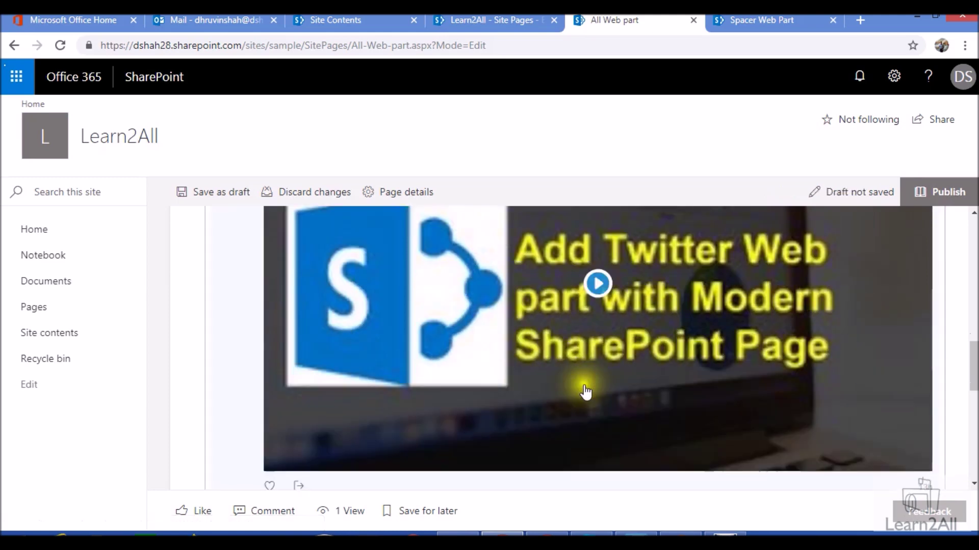
scroll(561, 336, "down", 1)
left_click_drag(575, 330, 578, 353)
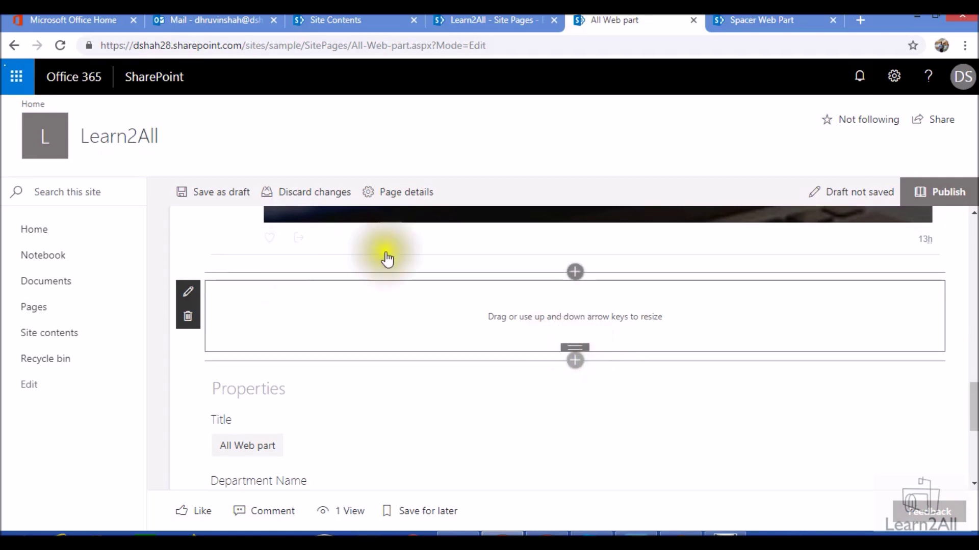
scroll(655, 277, "up", 3)
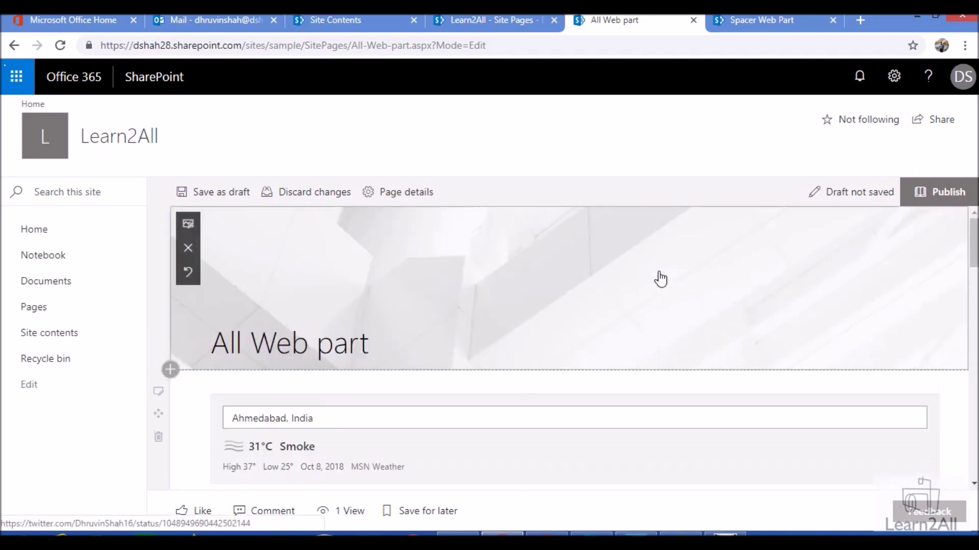
Publish the 'All Web part' page and scroll through to check the spacer gaps around Twitter.
left_click(935, 206)
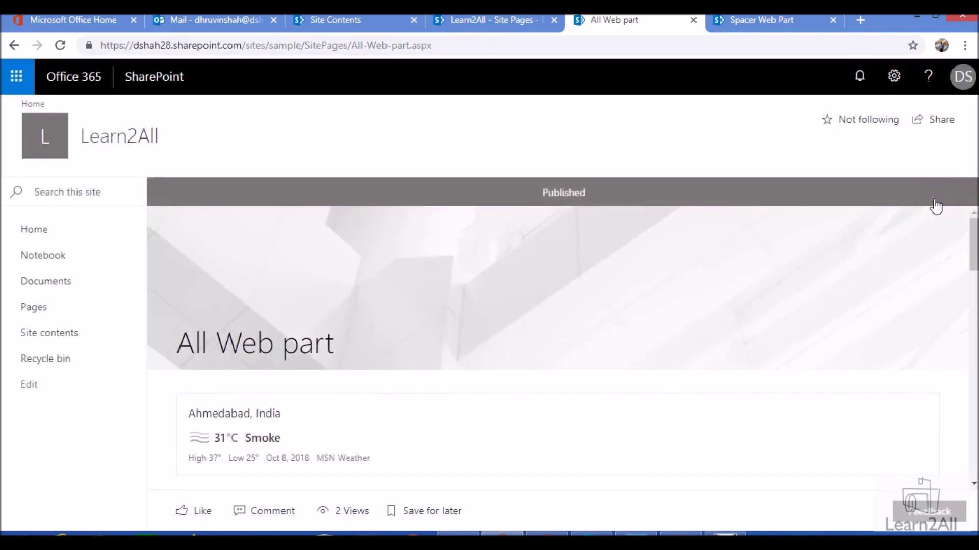
scroll(406, 307, "down", 4)
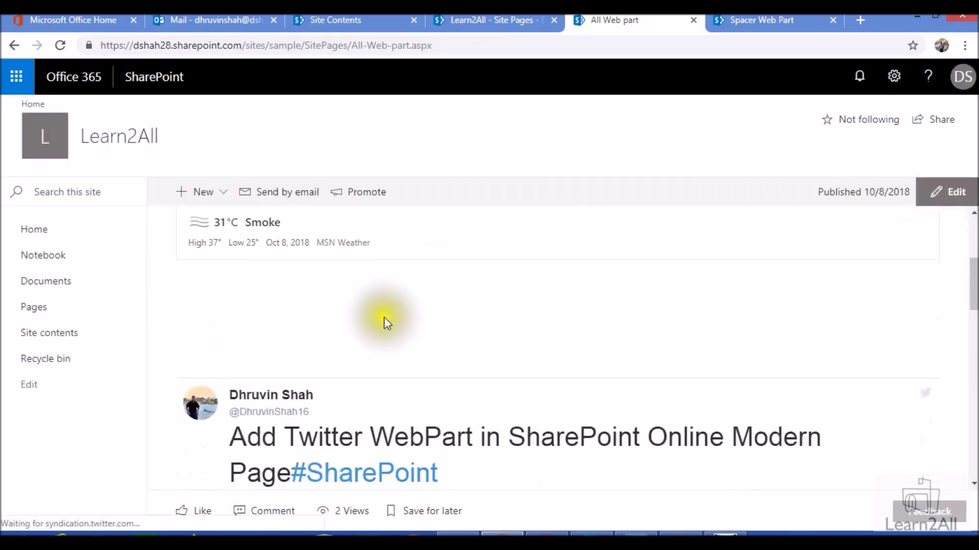
scroll(319, 357, "up", 3)
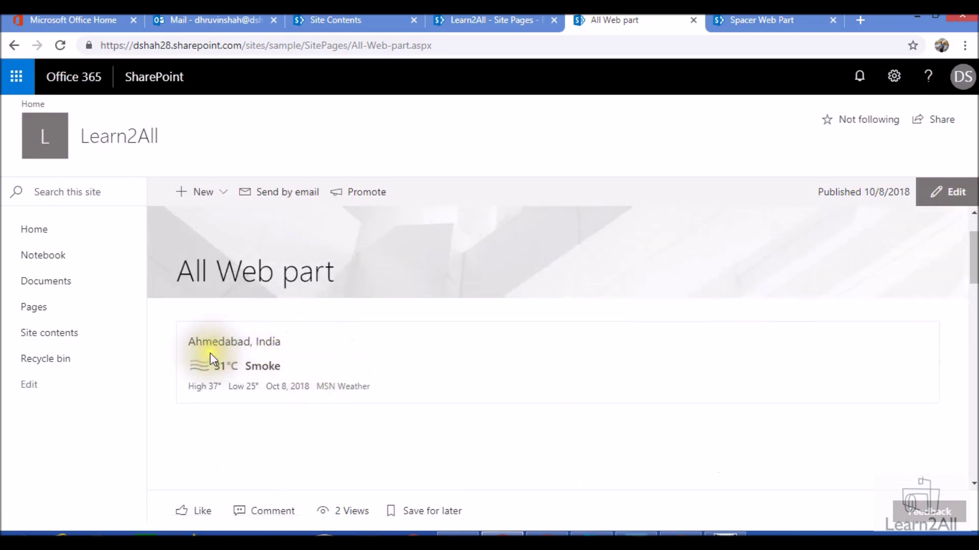
scroll(293, 365, "down", 2)
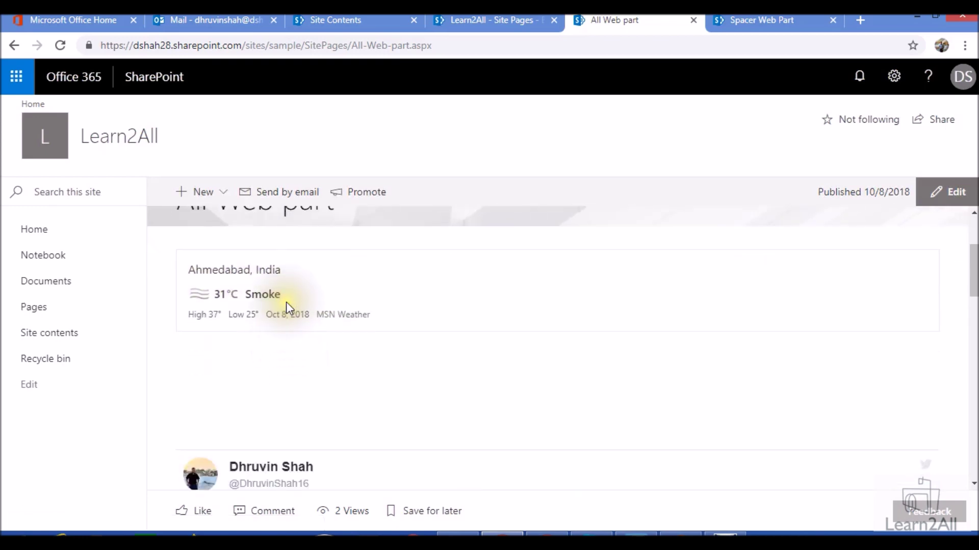
scroll(287, 306, "down", 10)
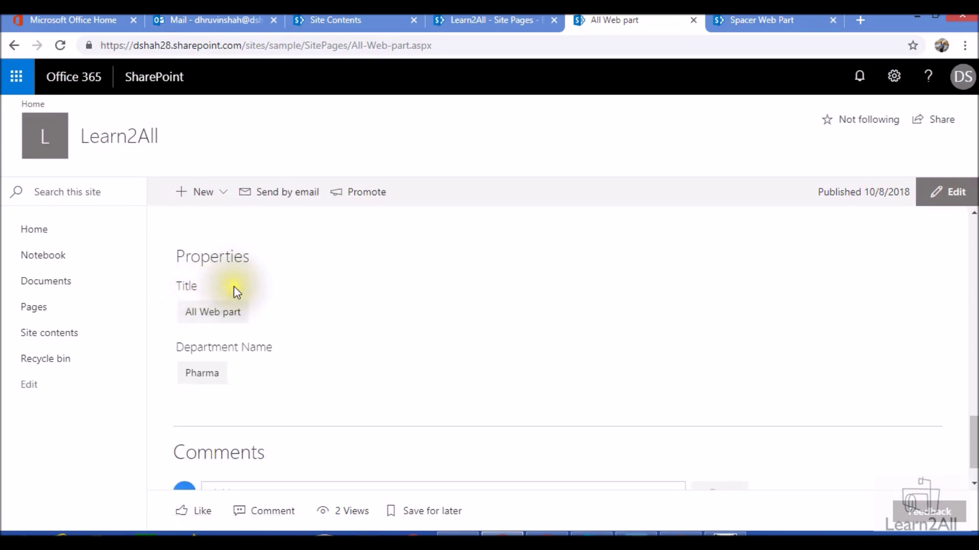
scroll(464, 301, "up", 5)
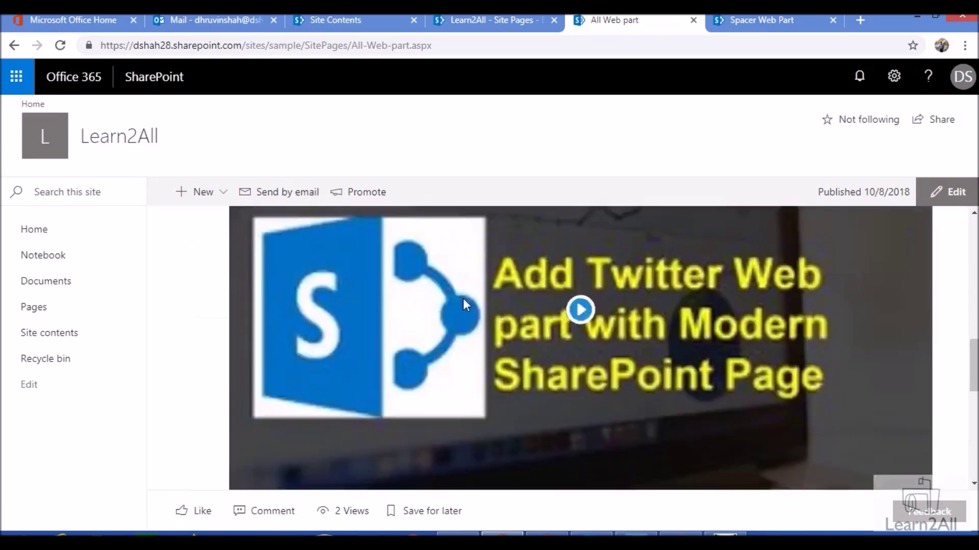
scroll(464, 301, "up", 10)
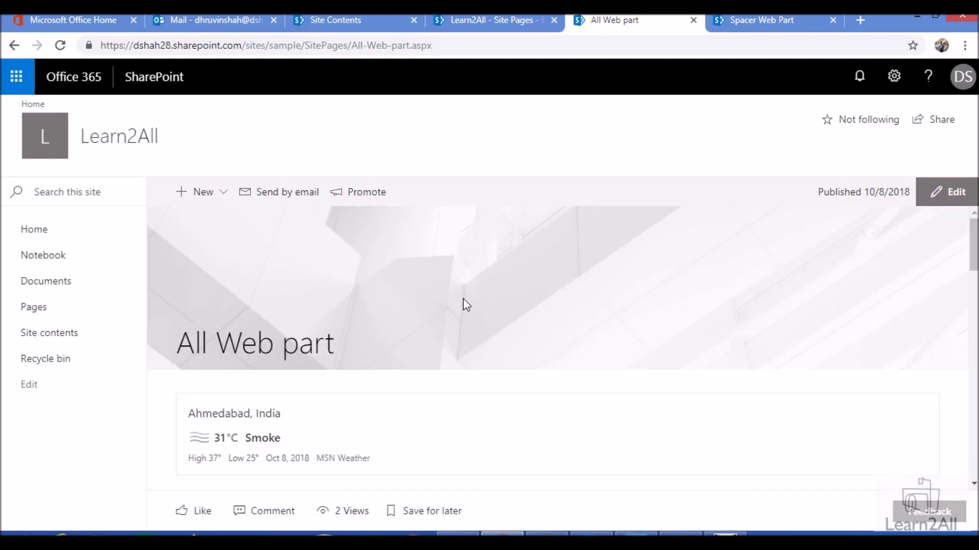